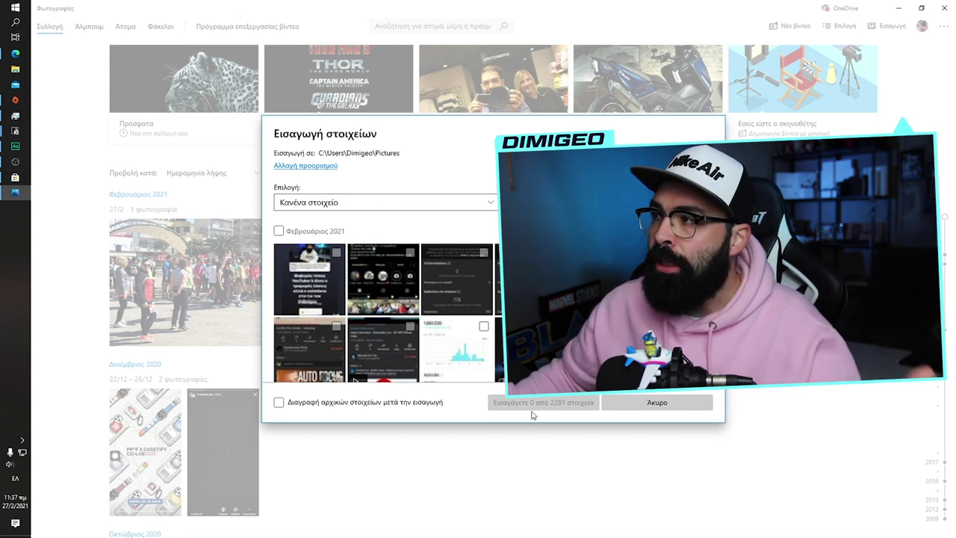
- Select all February 2021 items for import and browse through their thumbnails
click(278, 231)
scroll(301, 299, down, 3)
scroll(297, 316, down, 10)
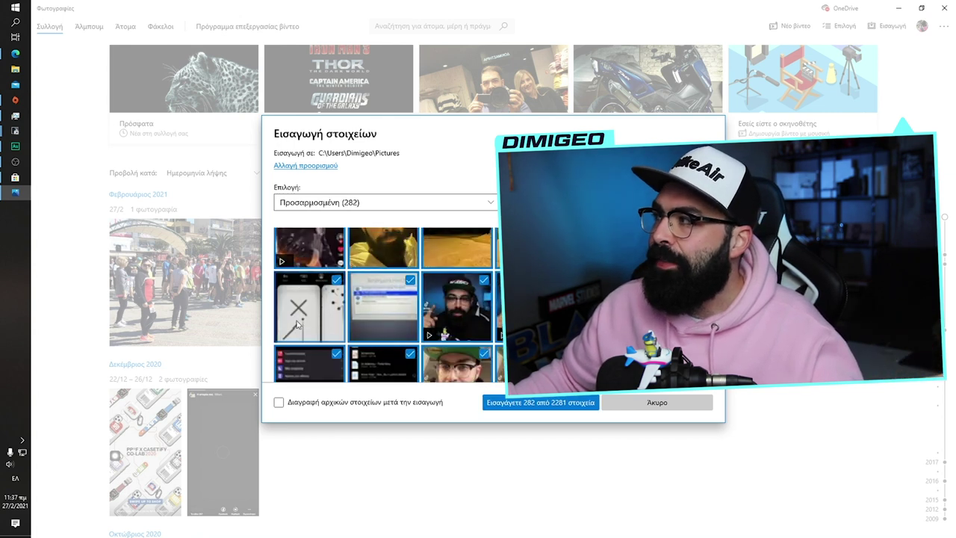
scroll(297, 313, down, 1)
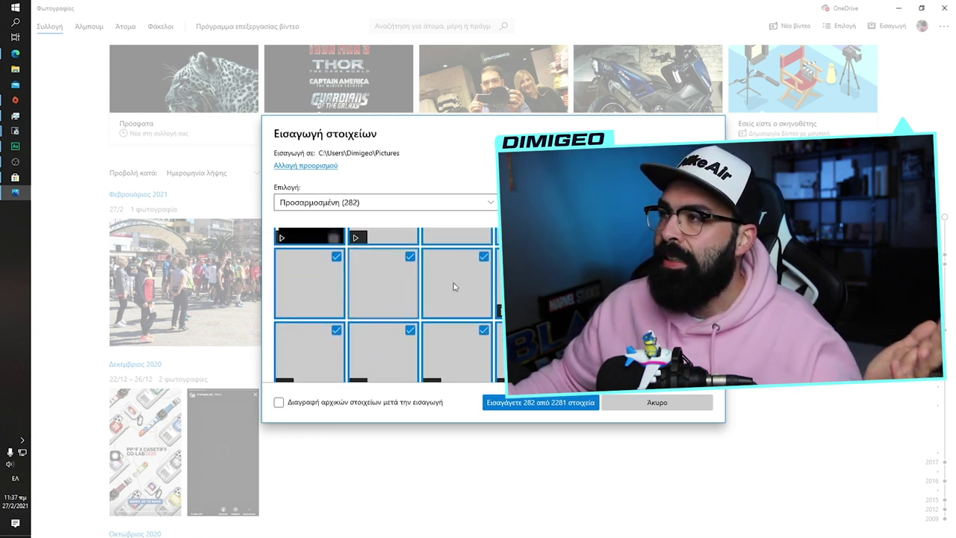
- Clear the import selection and choose all items instead, cancel the import, and minimize the photo window
click(359, 203)
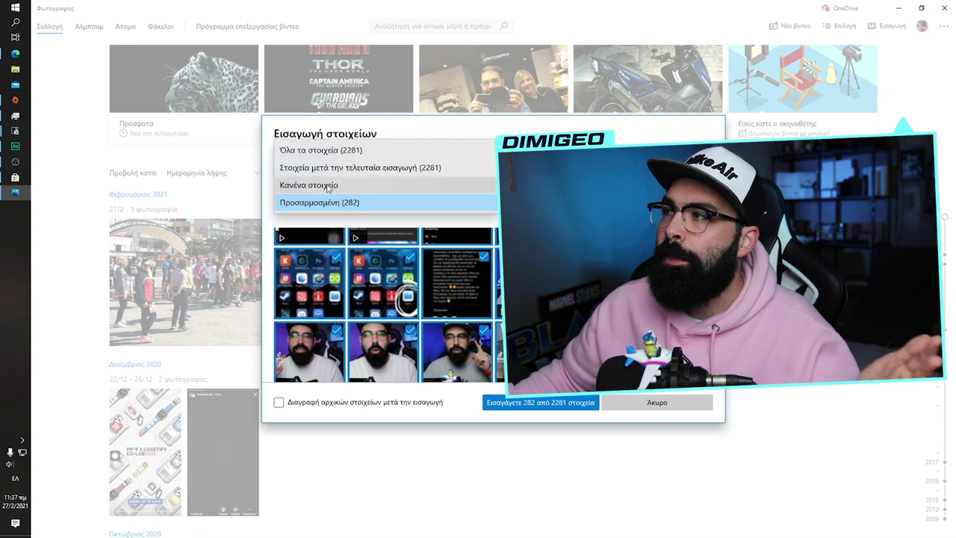
click(328, 195)
click(329, 201)
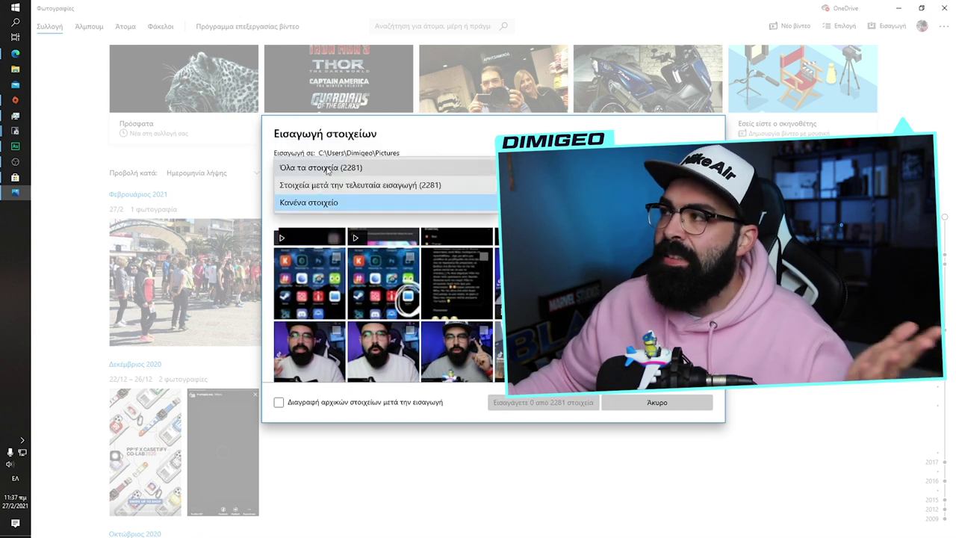
click(461, 162)
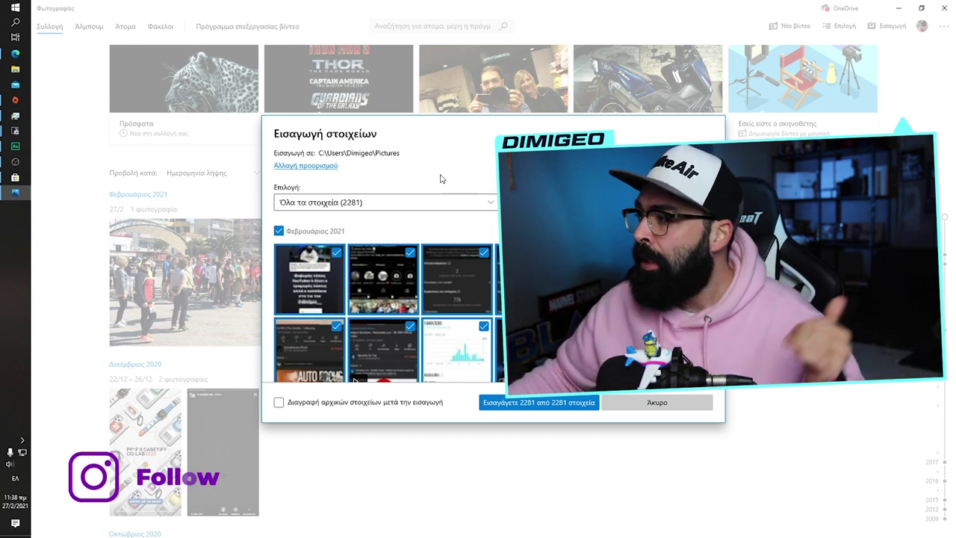
click(635, 402)
click(896, 9)
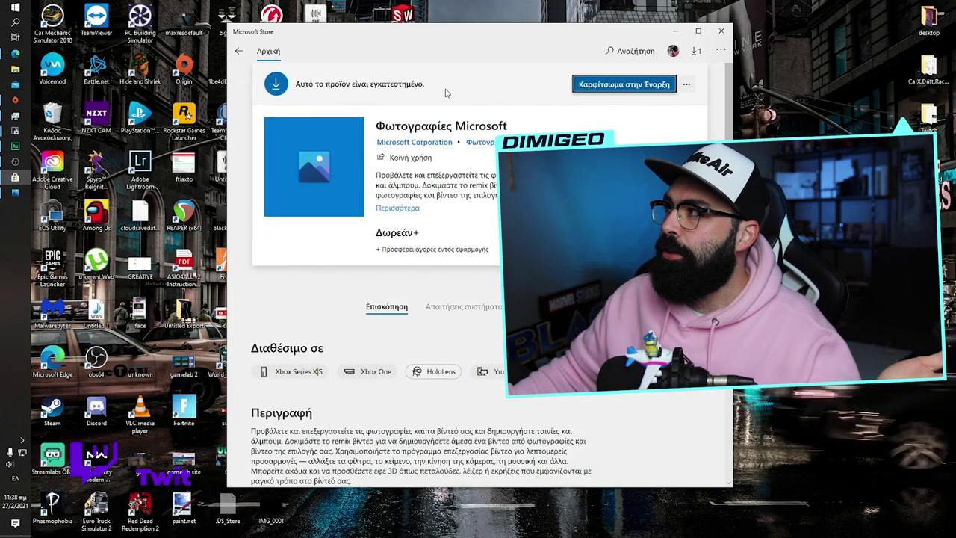
- Search the Microsoft Store for the iCloud app and look over its product page
click(239, 51)
click(623, 51)
click(590, 87)
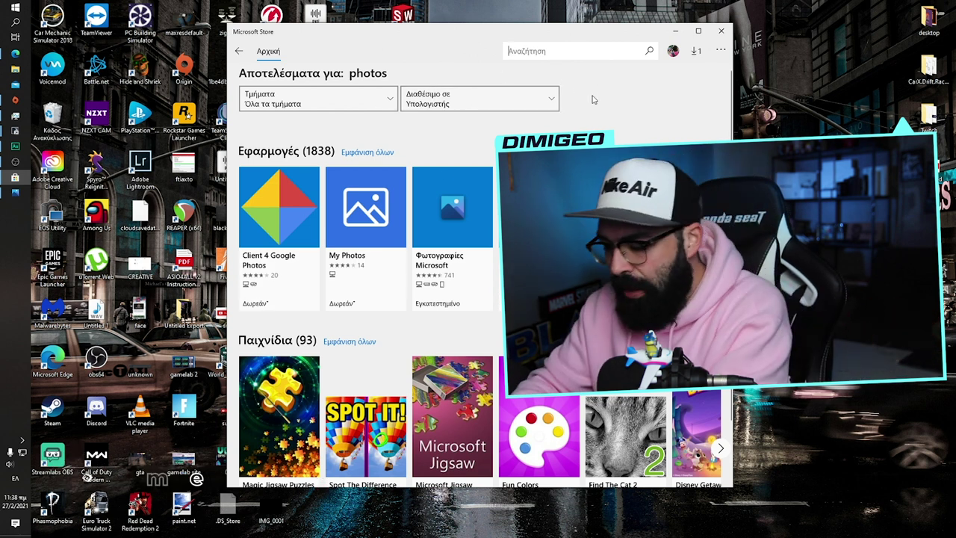
click(560, 56)
text(λεξη)
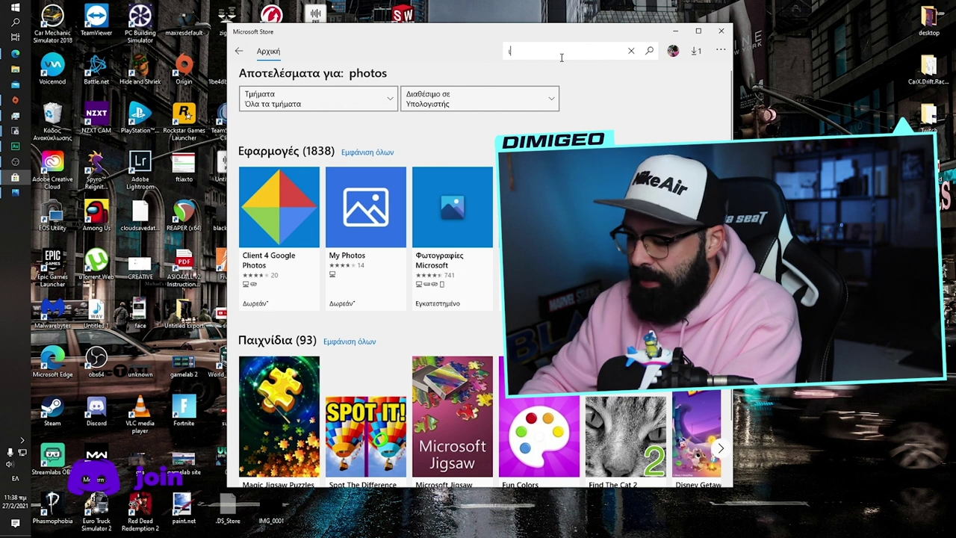
key(BackSpace)
key(BackSpace)
key(BackSpace)
key(BackSpace)
key(alt+shift)
text(i)
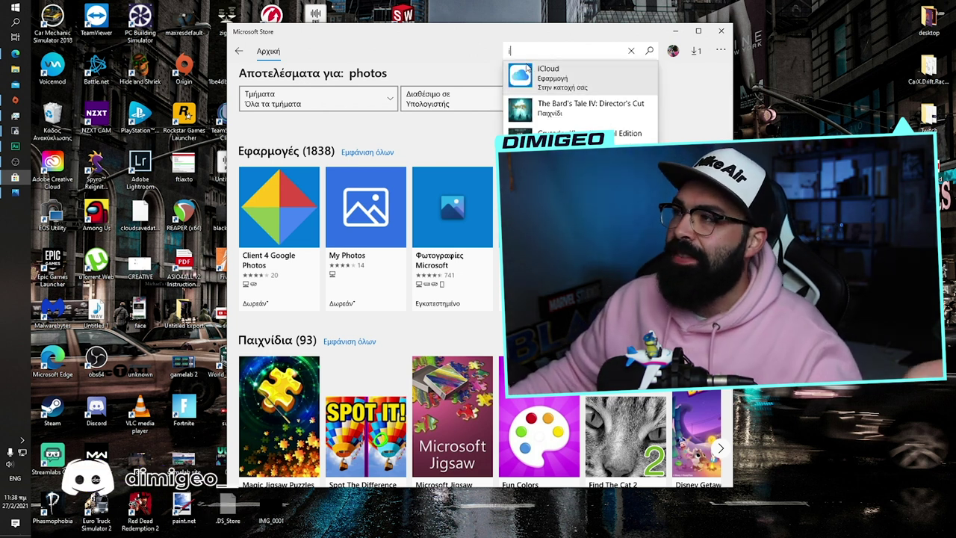
click(535, 75)
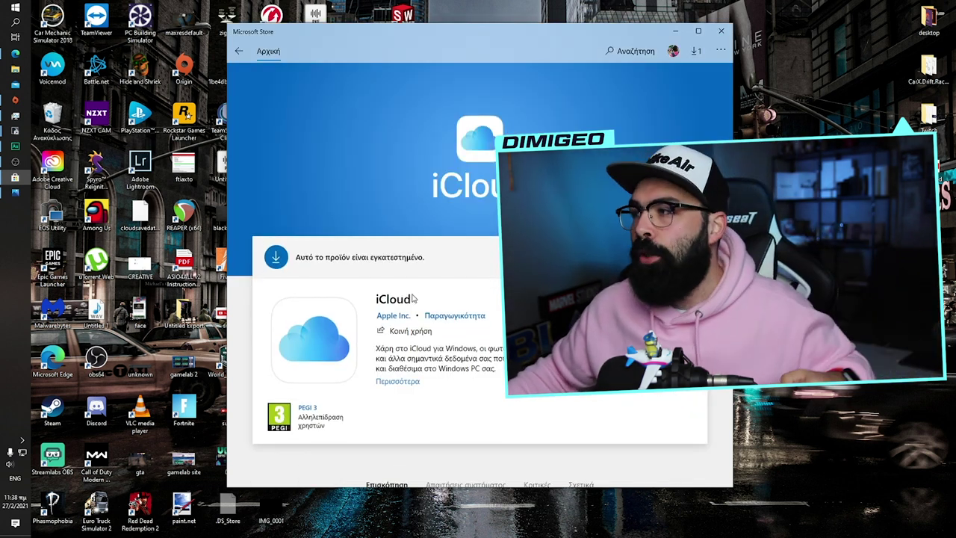
scroll(387, 338, down, 1)
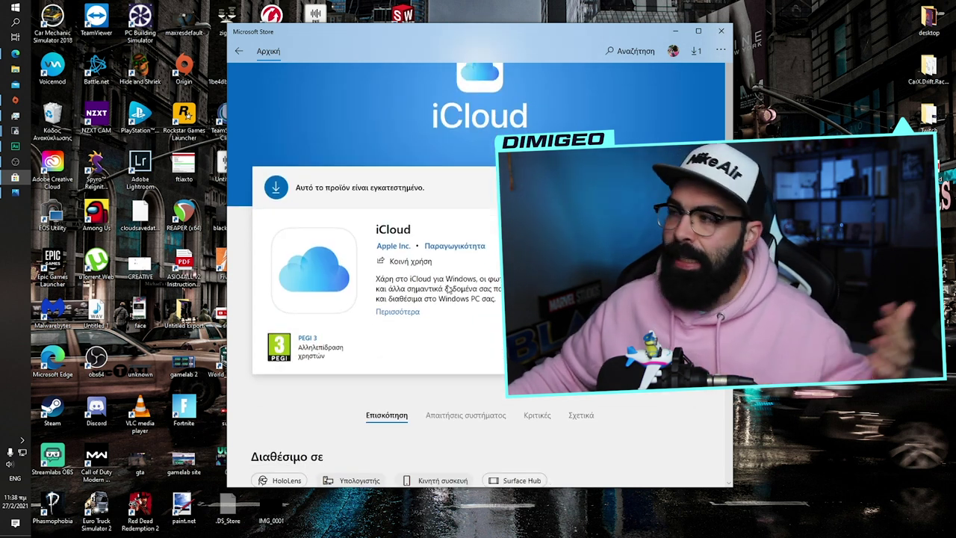
scroll(492, 265, up, 1)
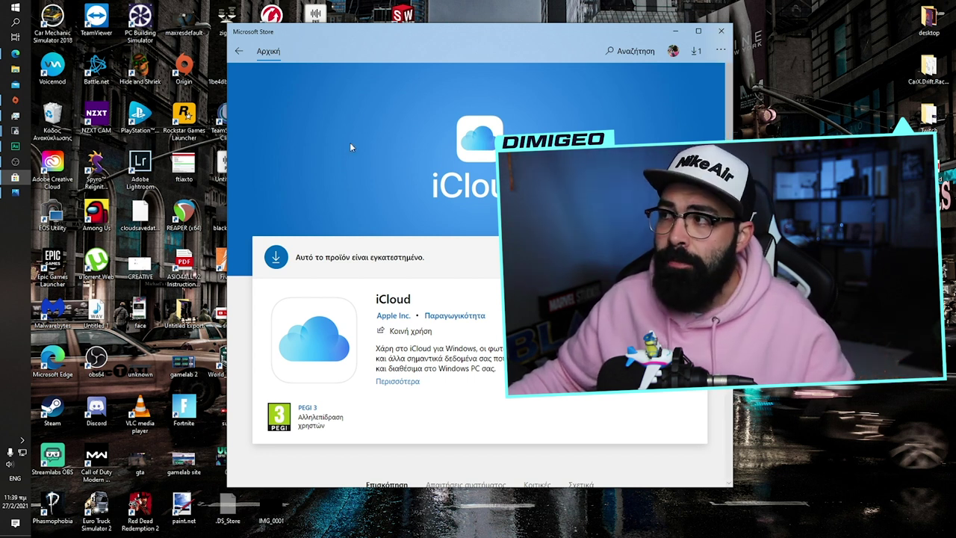
- Switch to File Explorer and open the iCloud Photos folder
click(15, 68)
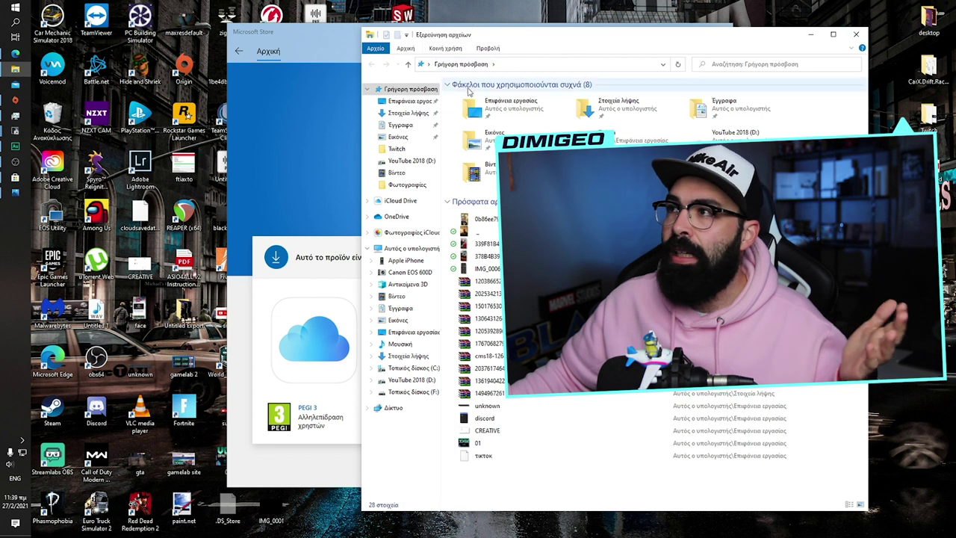
click(856, 34)
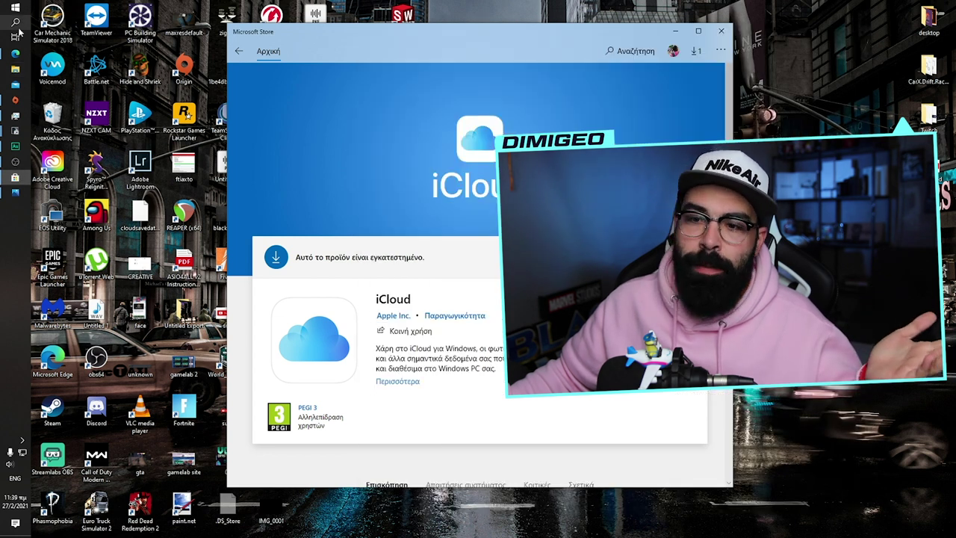
click(16, 70)
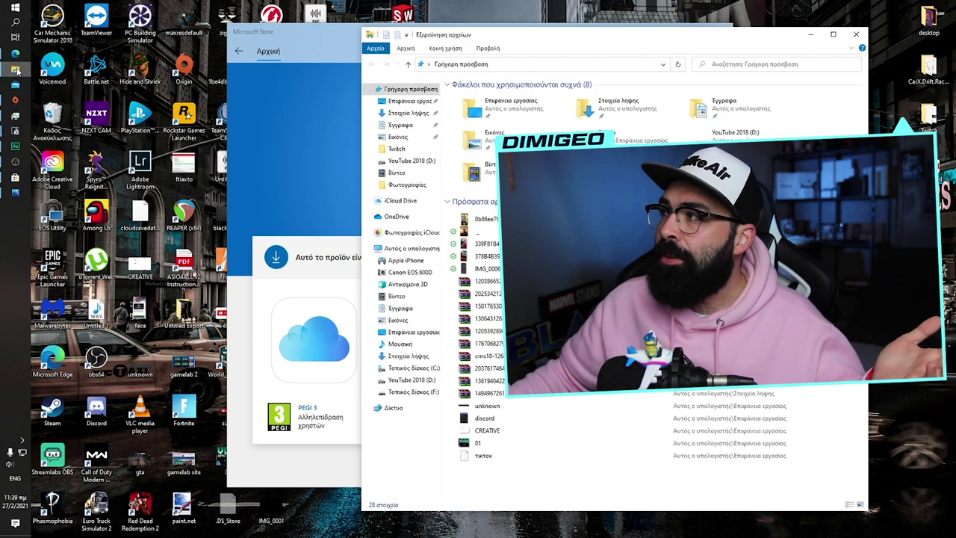
click(488, 48)
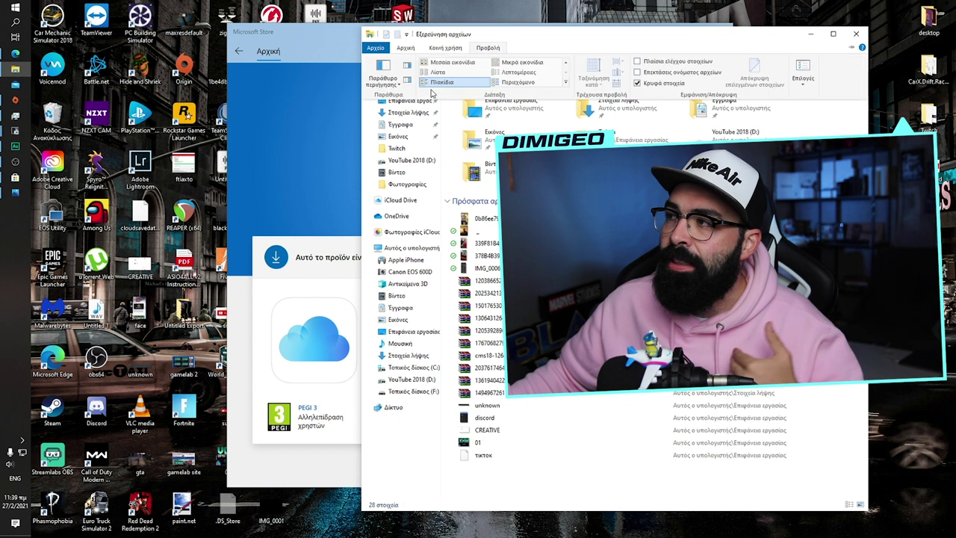
click(395, 216)
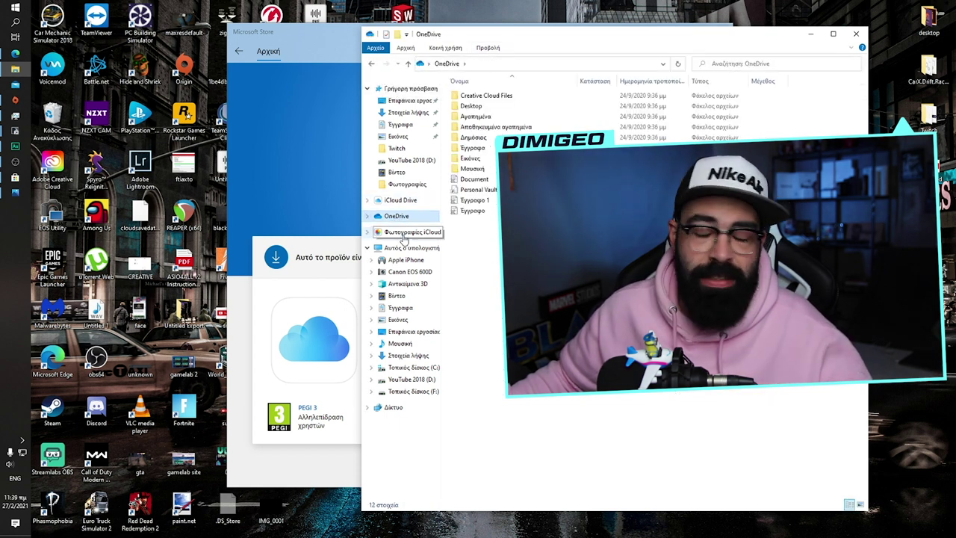
click(409, 232)
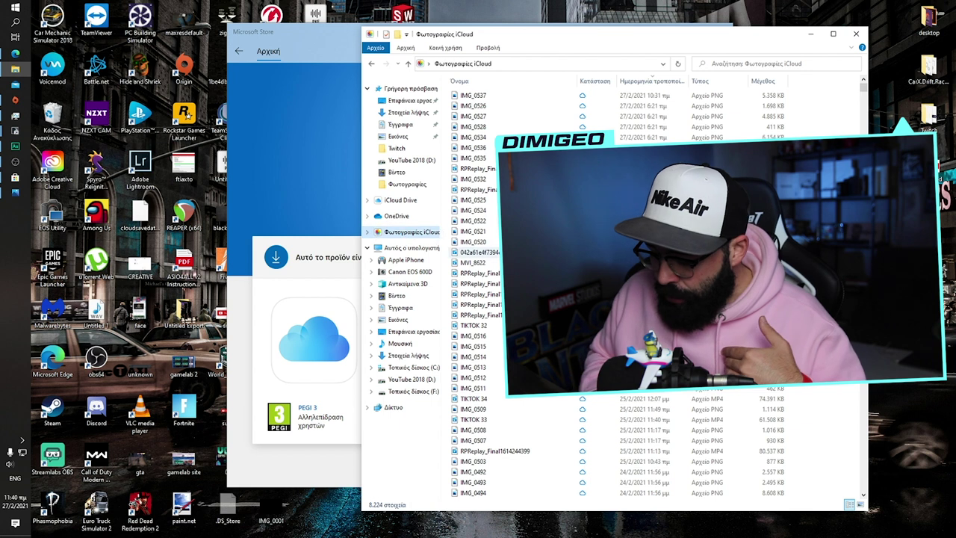
- Select all files in the iCloud Photos folder and examine their combined size in the properties
click(472, 241)
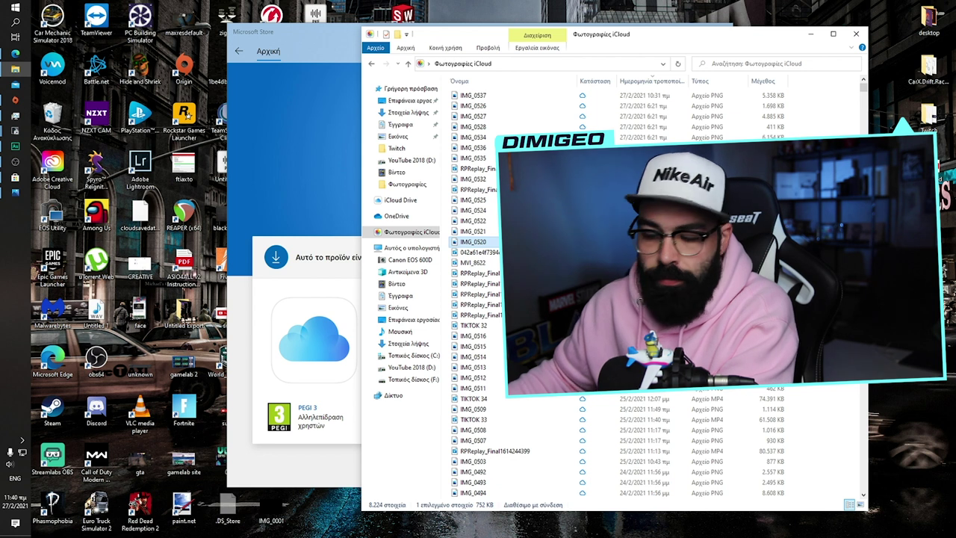
right_click(485, 267)
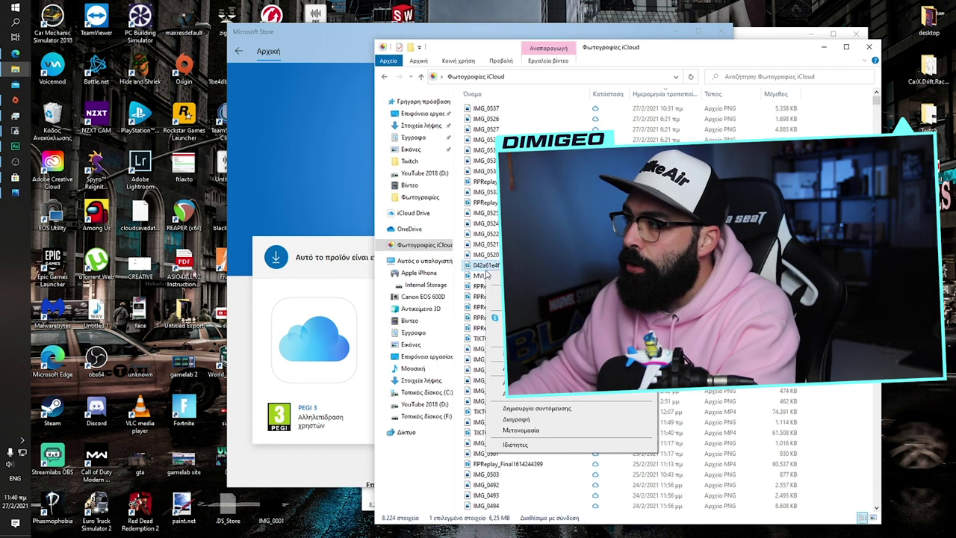
key(Escape)
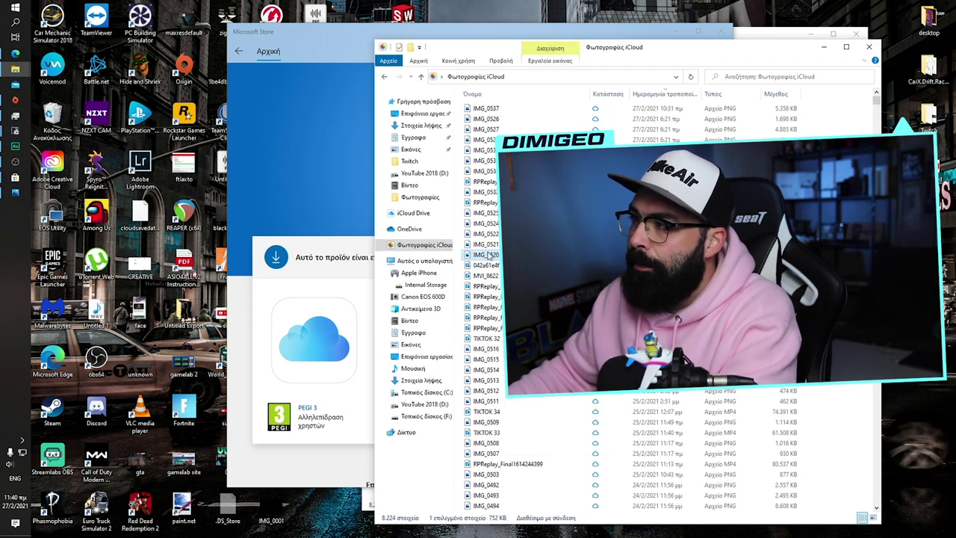
key(ctrl+a)
right_click(488, 254)
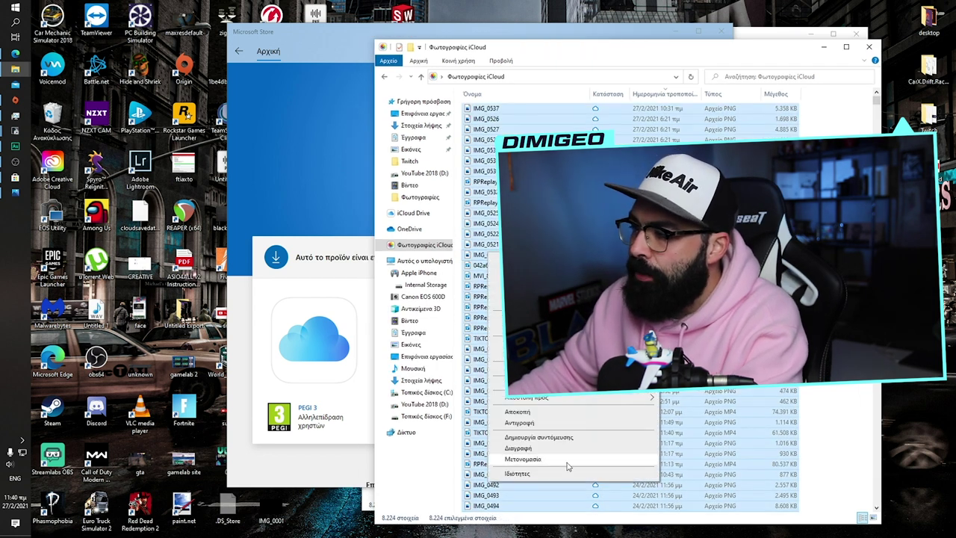
click(516, 473)
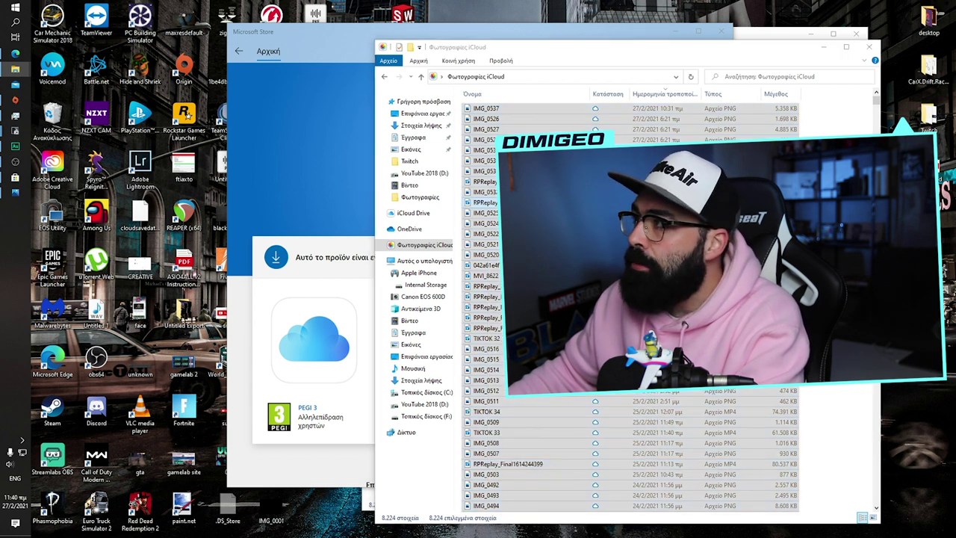
drag(589, 52, 527, 56)
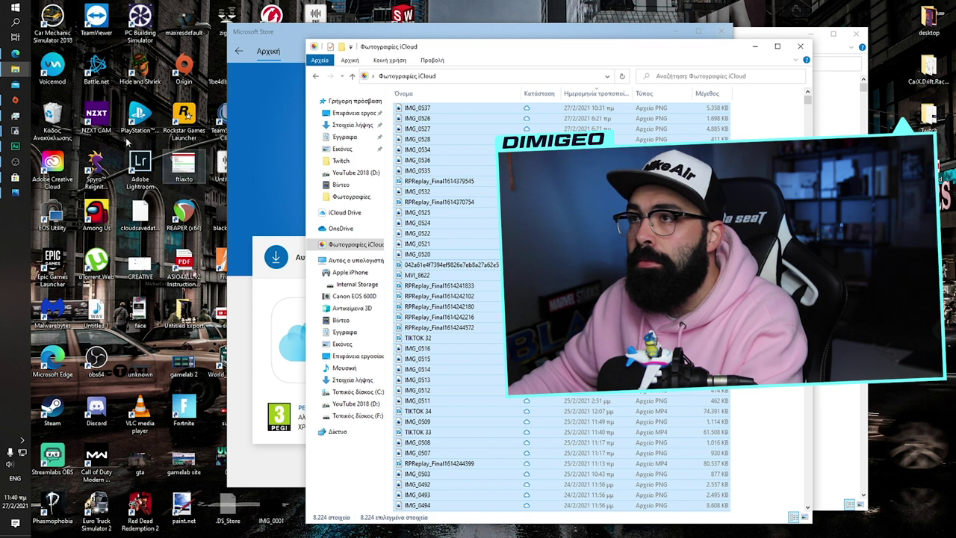
drag(655, 56, 494, 59)
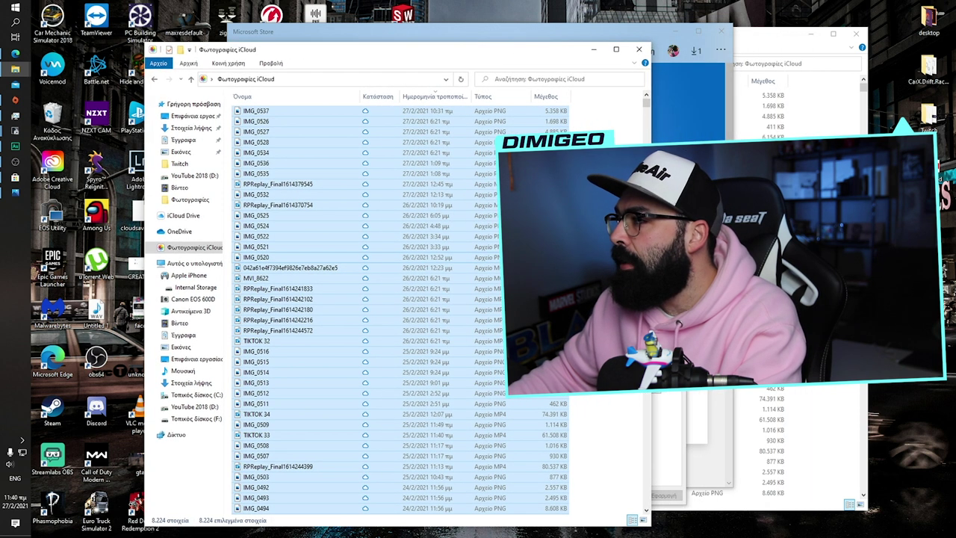
key(alt+Return)
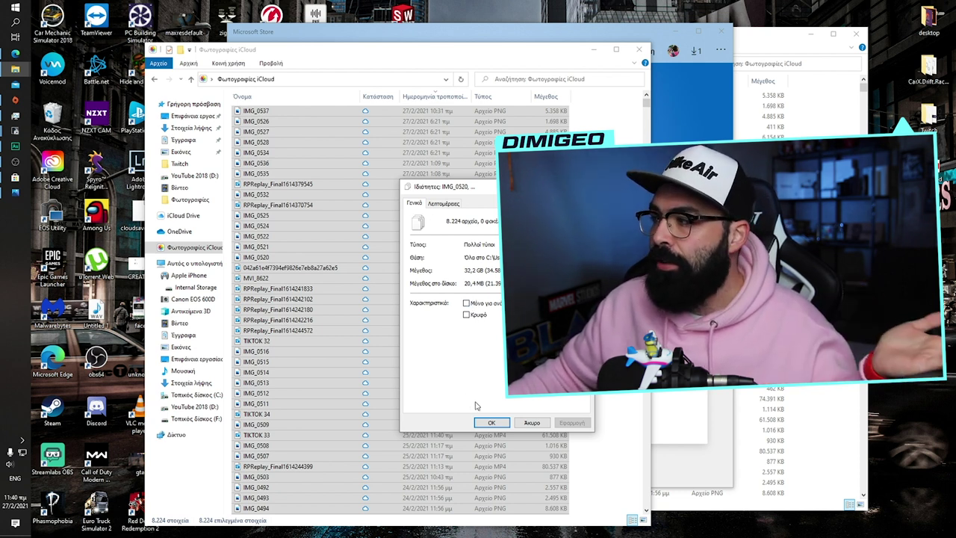
click(520, 423)
- Move the iCloud Photos window aside and dismiss the Microsoft Store window to reveal the desktop
drag(268, 52, 479, 51)
click(378, 35)
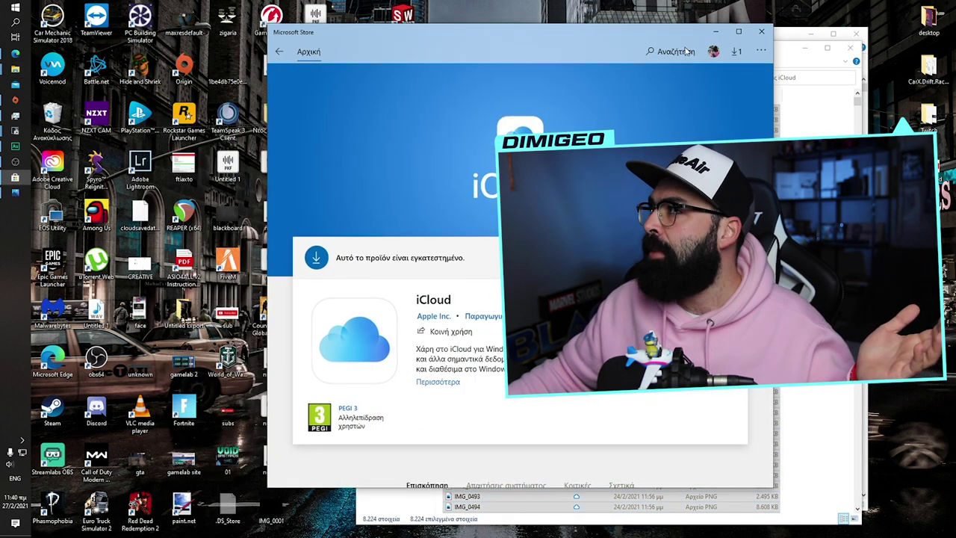
click(747, 31)
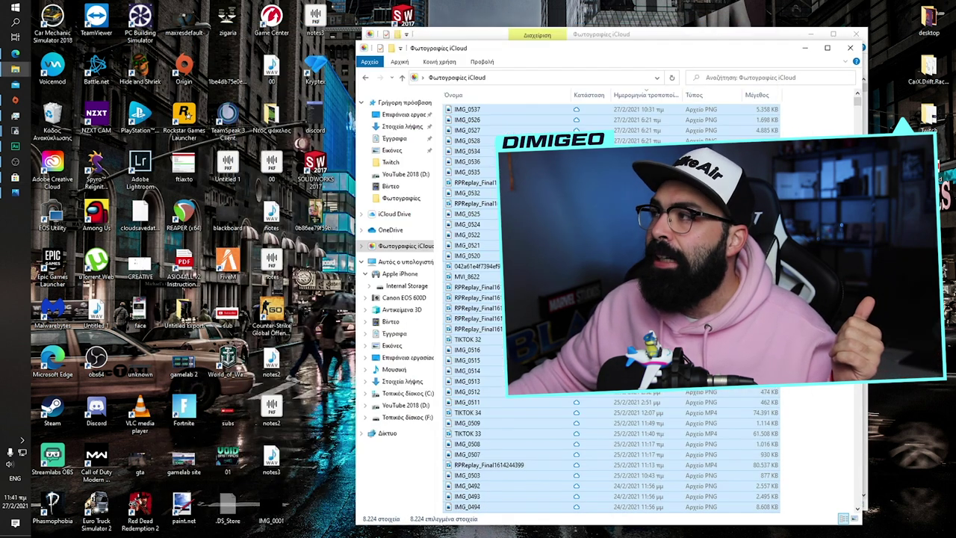
- Copy IMG_0537 and IMG_0527 from the iCloud Photos folder to the desktop, and preview IMG_0527 in the photo viewer
click(466, 193)
click(470, 110)
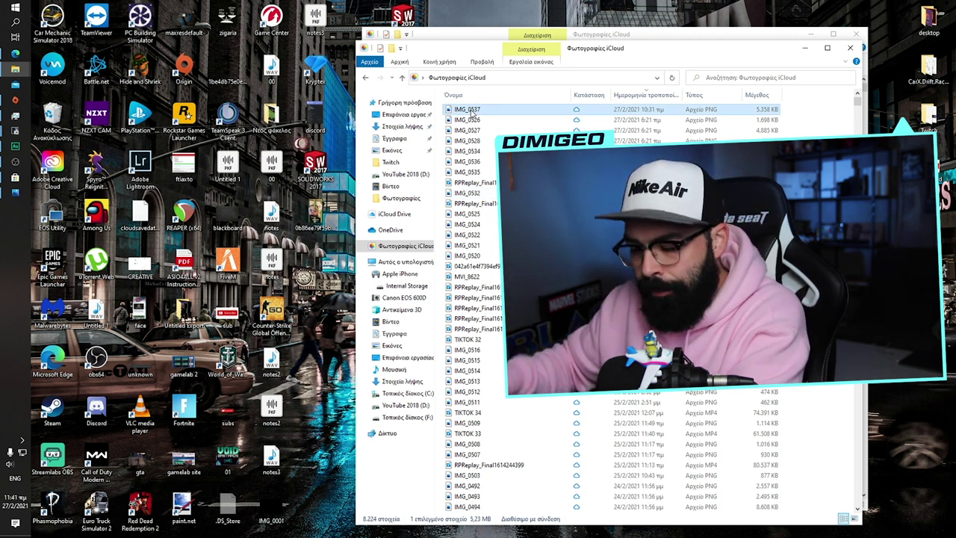
click(470, 130)
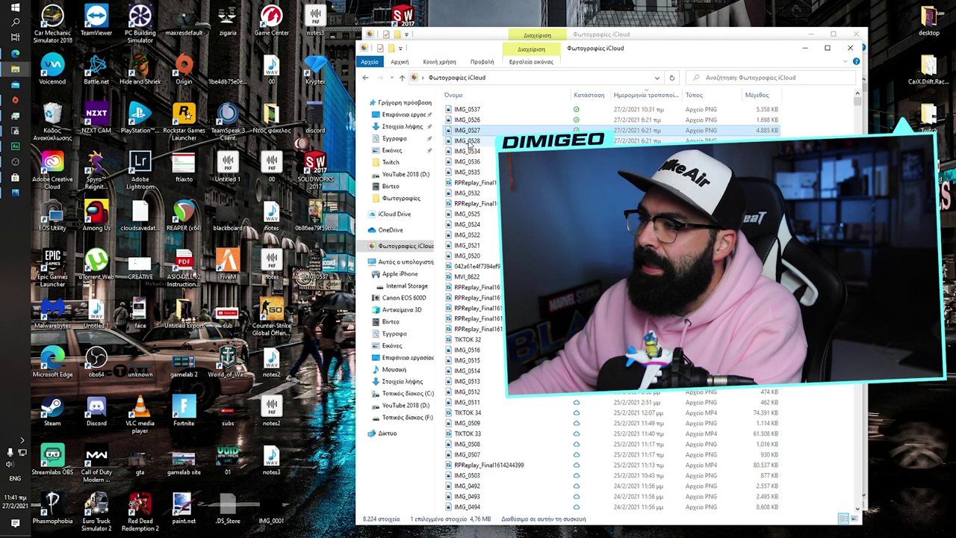
click(481, 132)
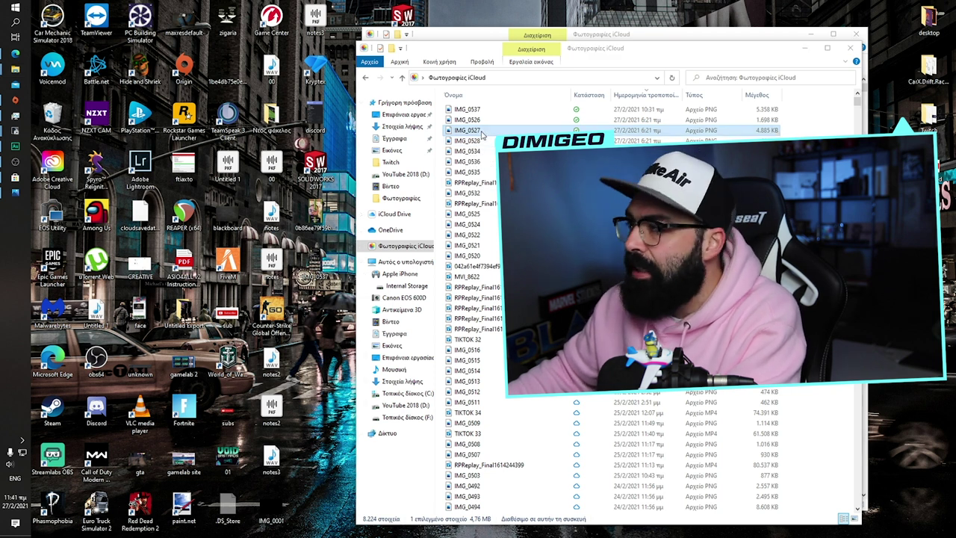
drag(320, 337, 316, 319)
double_click(467, 132)
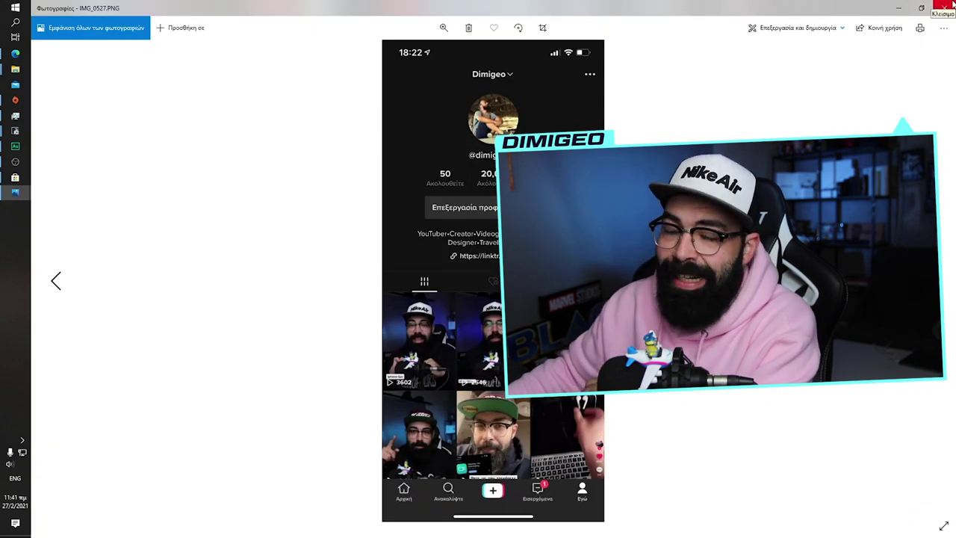
click(945, 4)
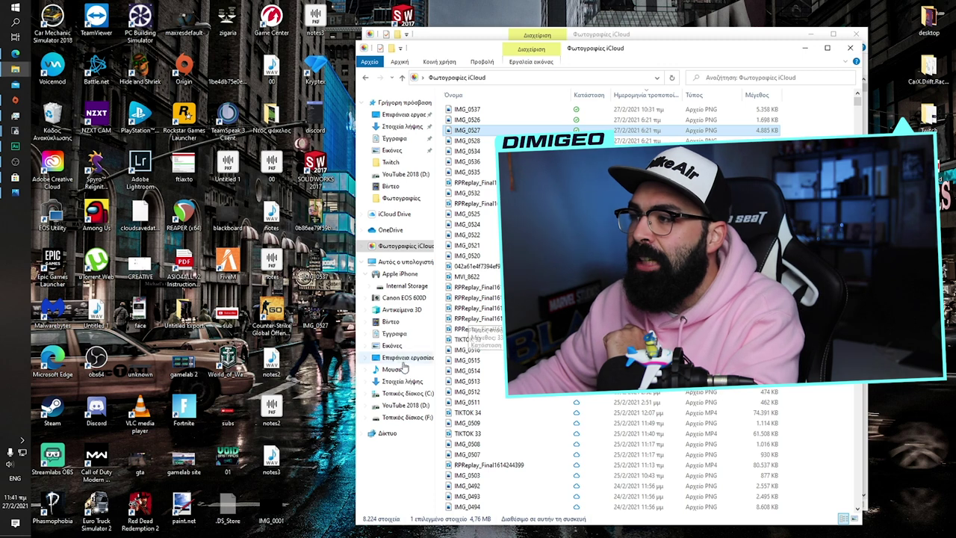